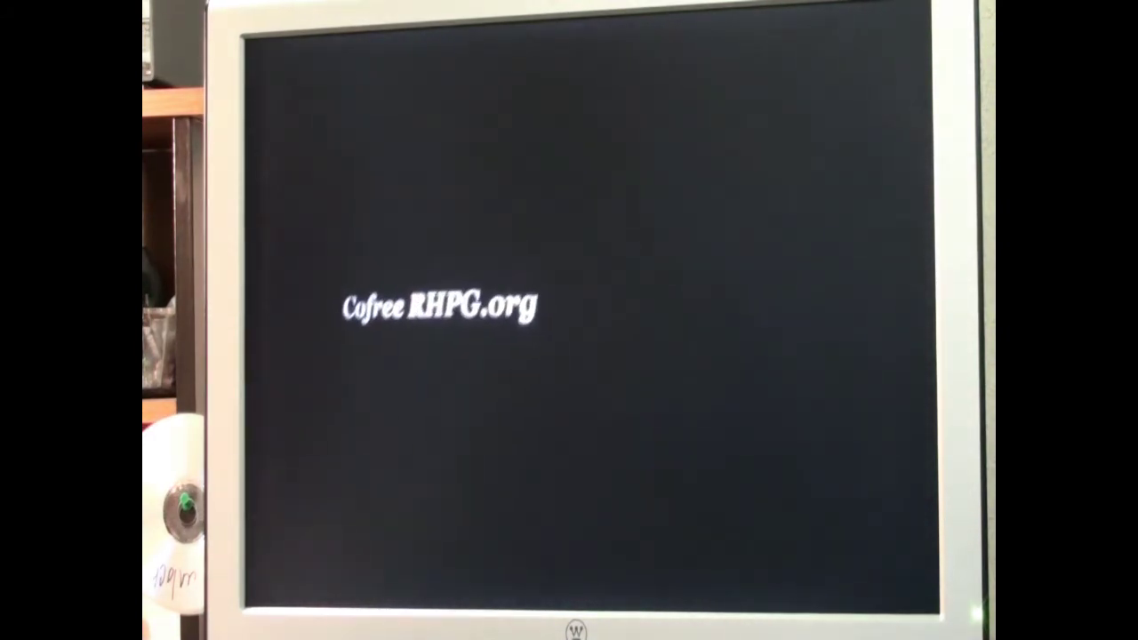
Dismiss the screensaver to reveal the Windows XP desktop icons.
key("space")
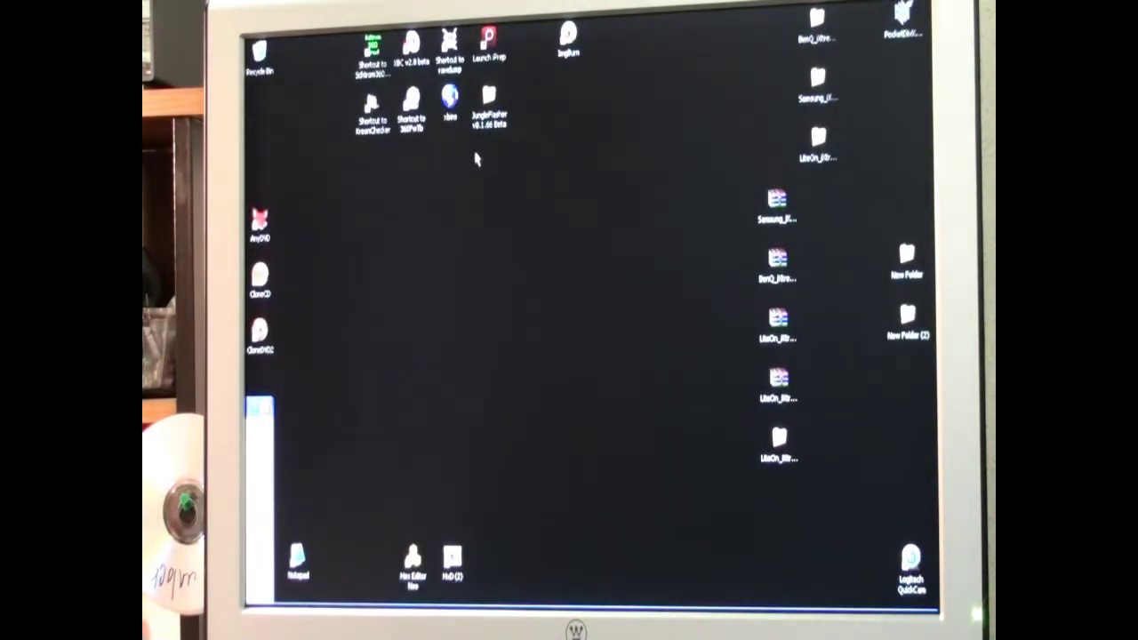
Launch iPrep and load the LiteOn 83850c THX v1.6 firmware for the Lite-On 83850C.
left_click(488, 45)
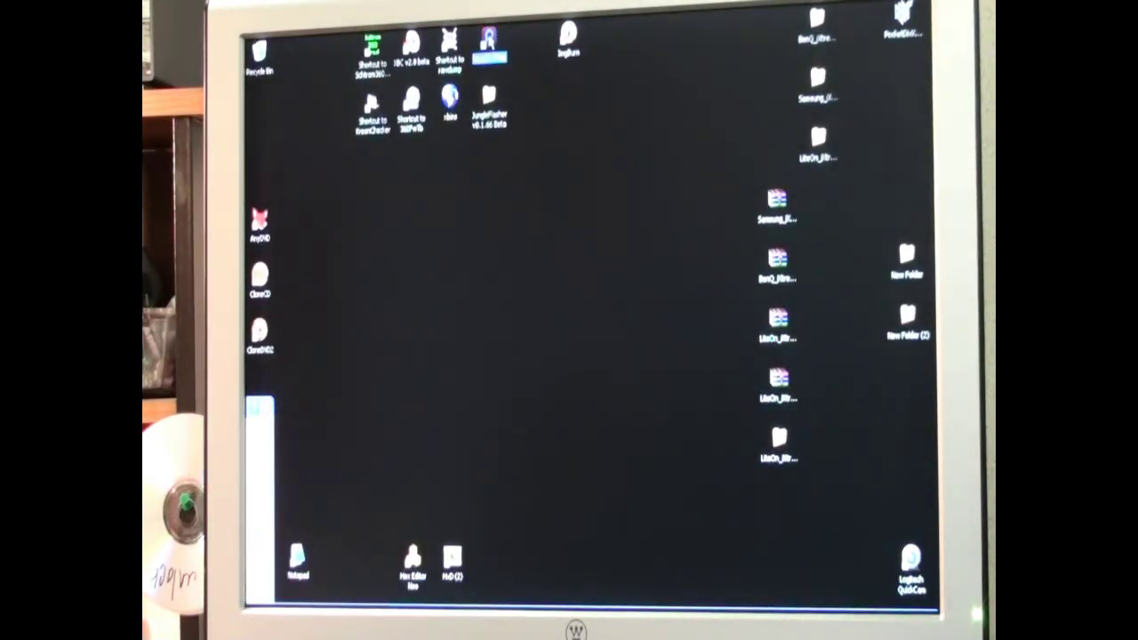
double_click(488, 44)
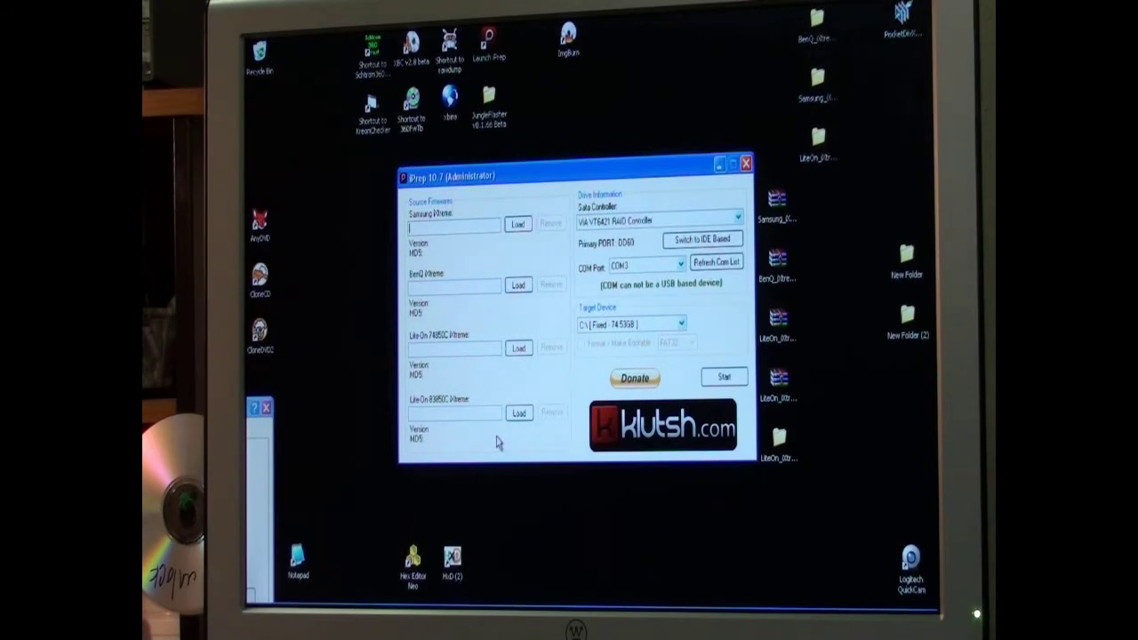
left_click(519, 414)
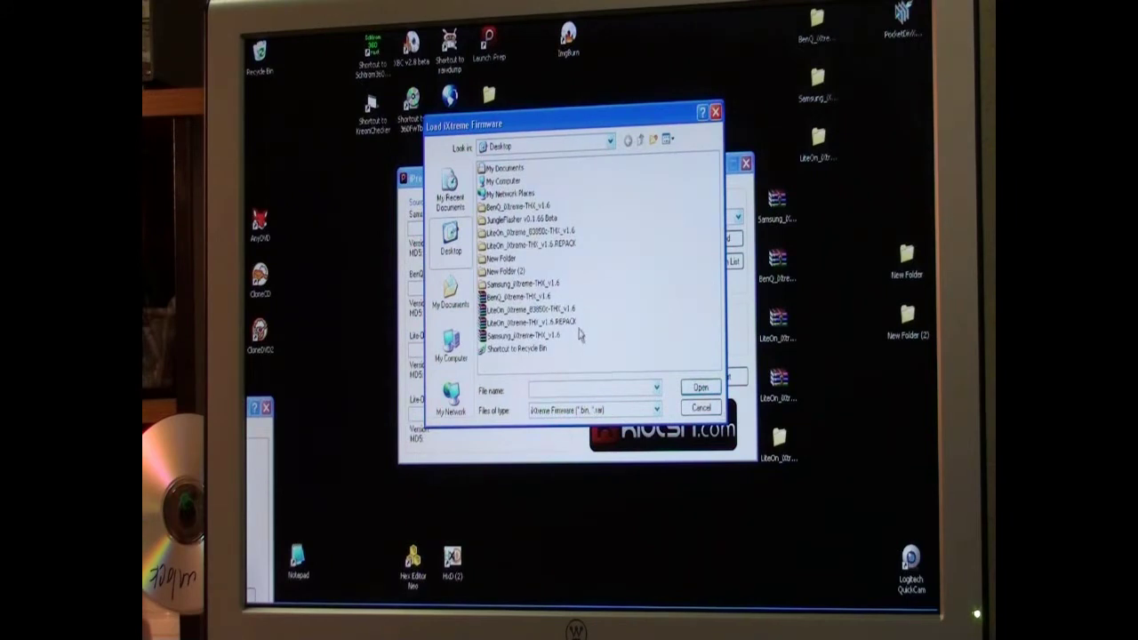
left_click(510, 309)
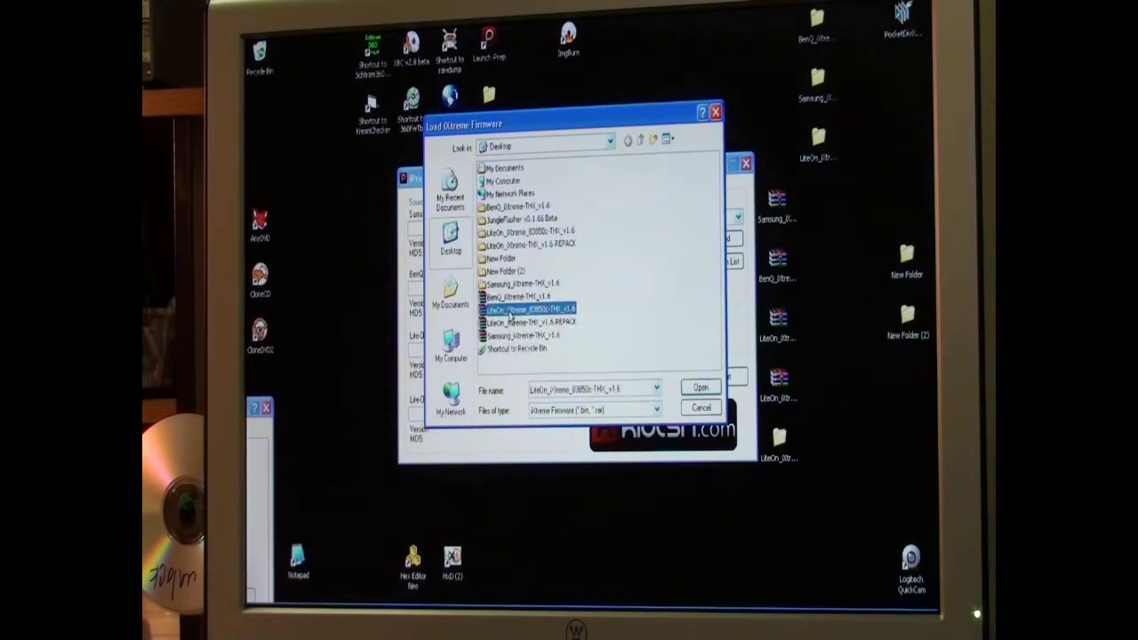
left_click(700, 389)
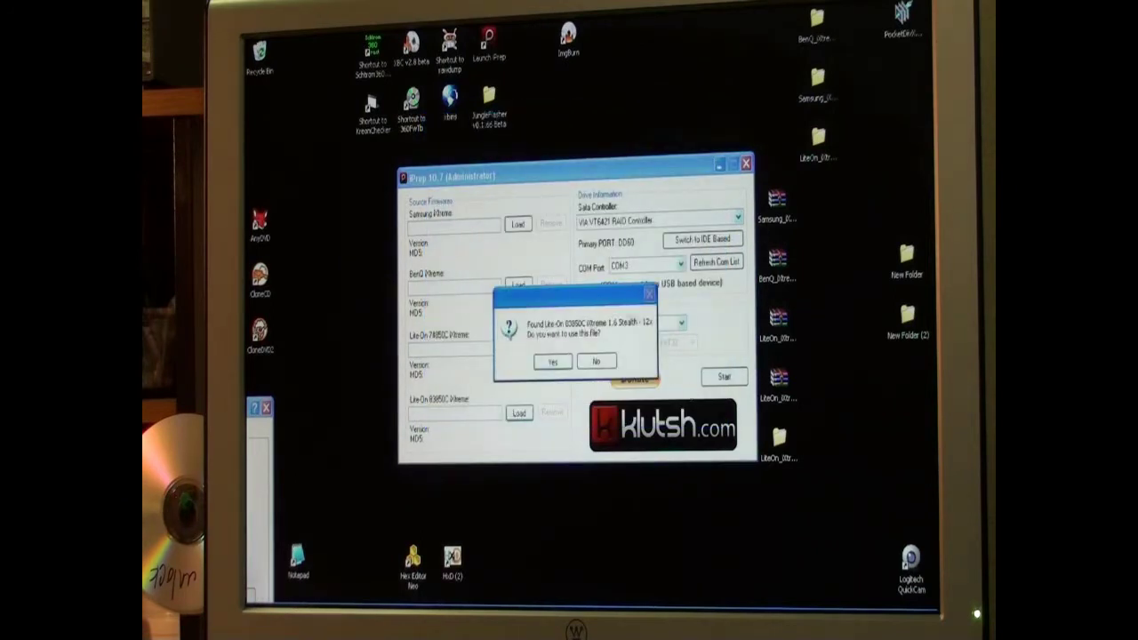
left_click(553, 362)
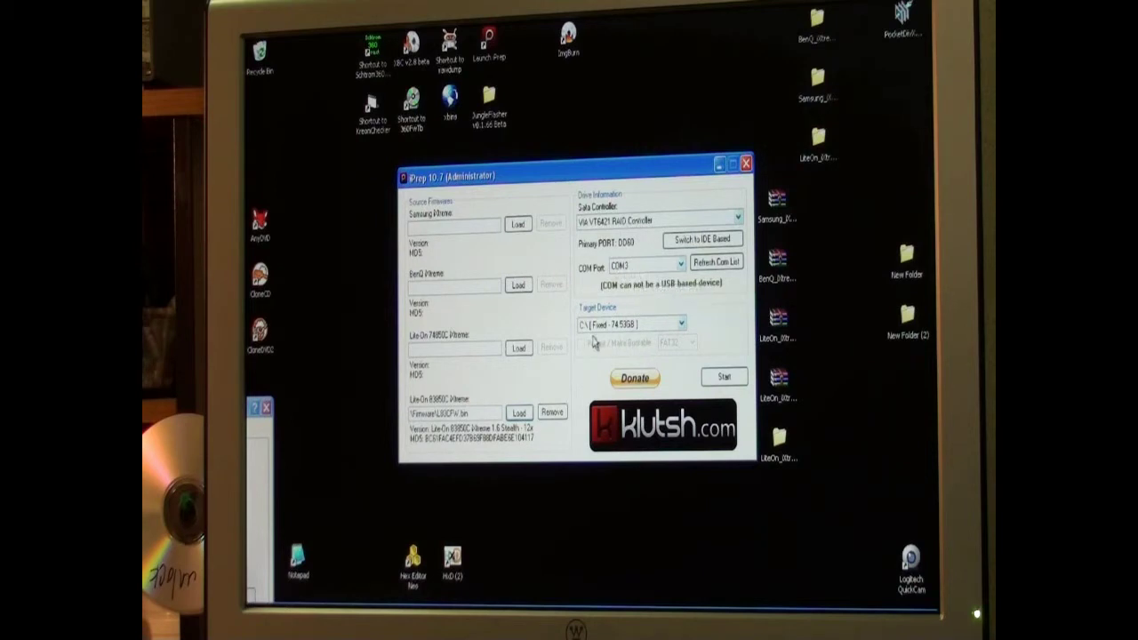
Target the removable G: drive with FAT32 format/make bootable, and start preparation.
left_click(681, 324)
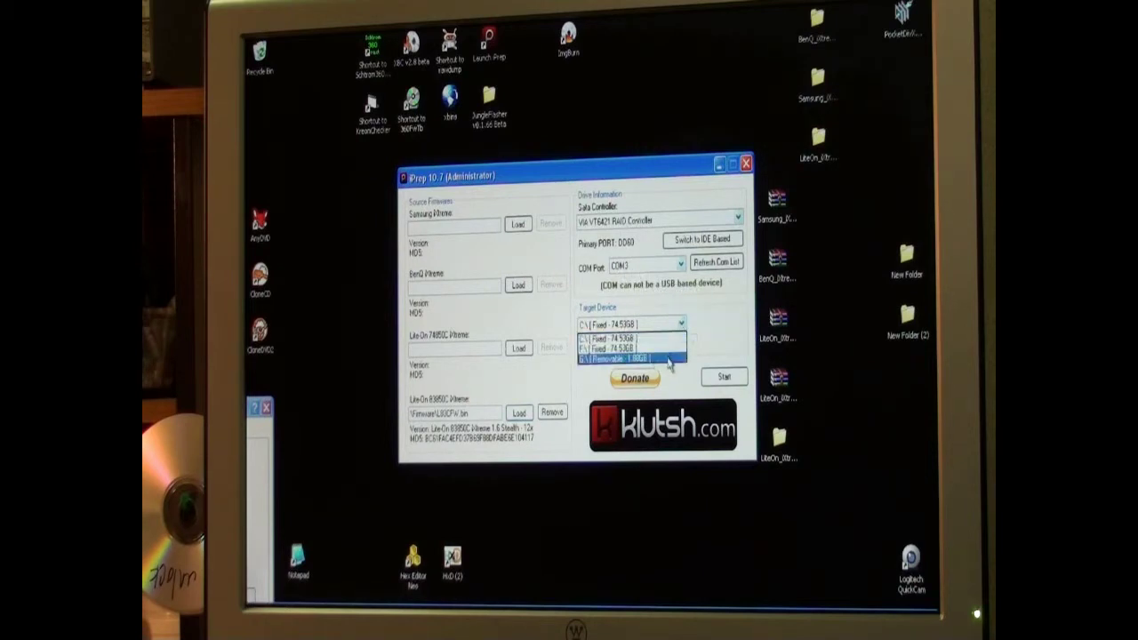
left_click(668, 359)
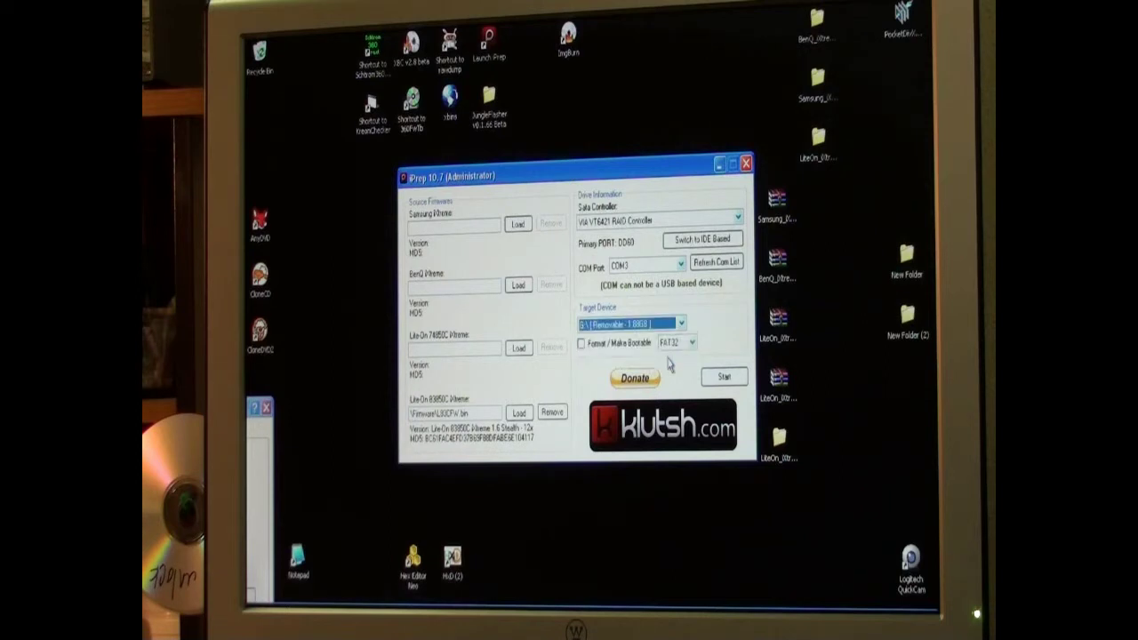
left_click(581, 344)
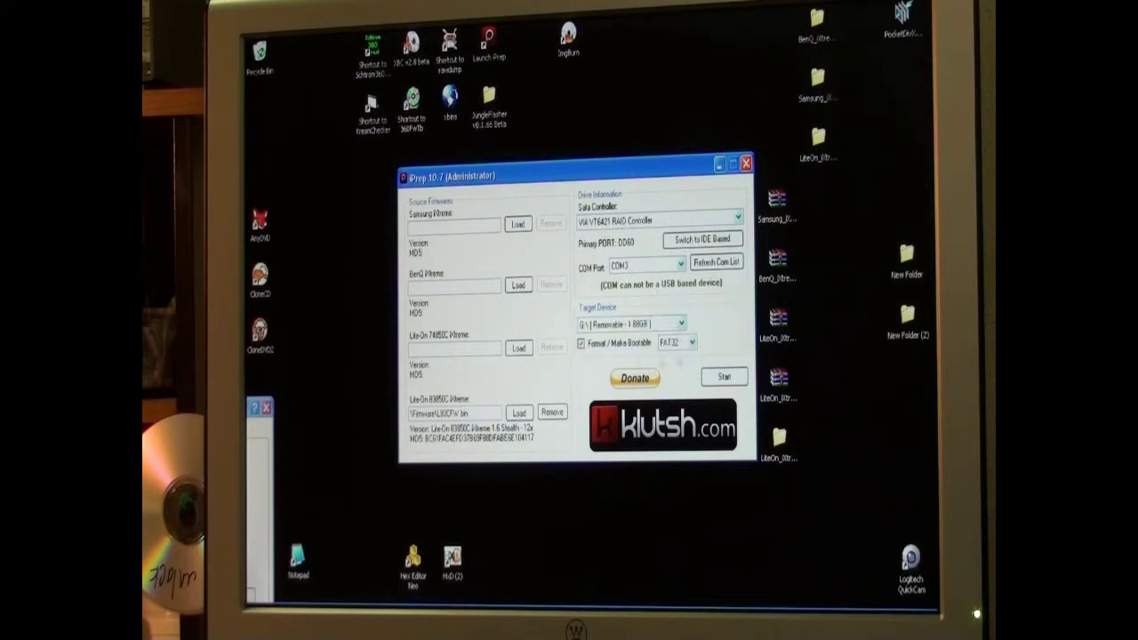
left_click(724, 378)
left_click(725, 380)
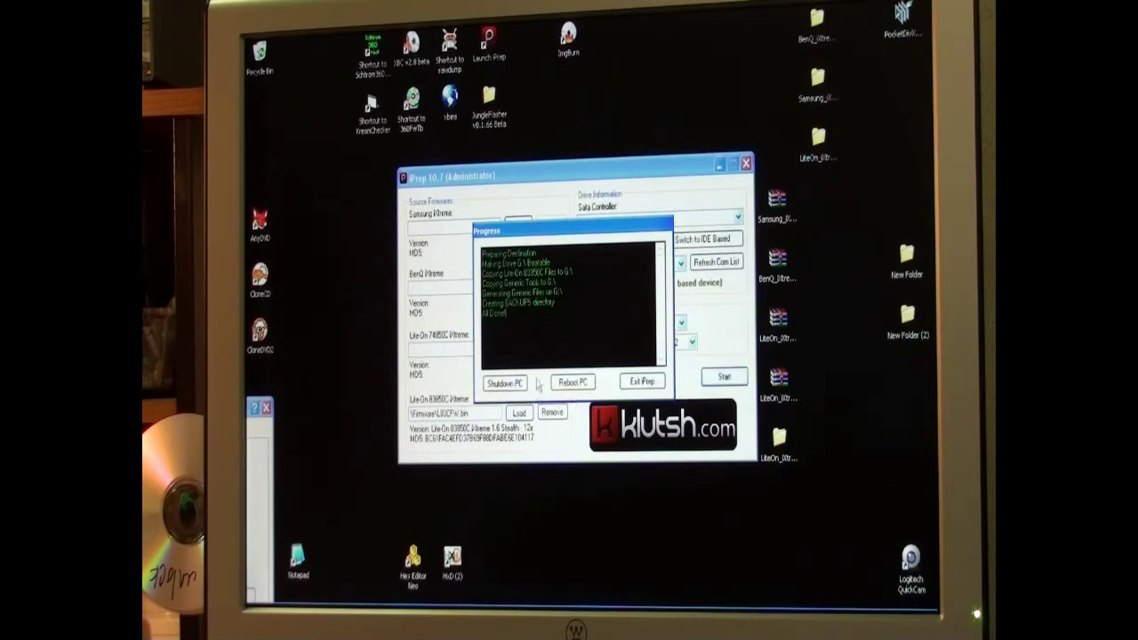
Shut down the PC after preparation and confirm with OK.
left_click(504, 383)
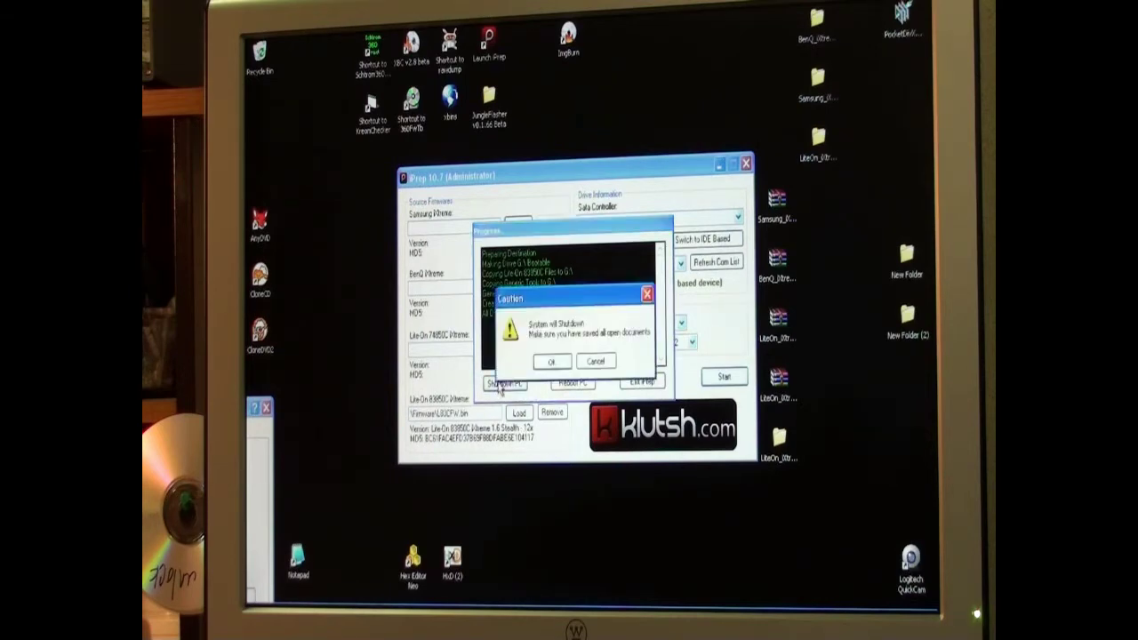
left_click(553, 361)
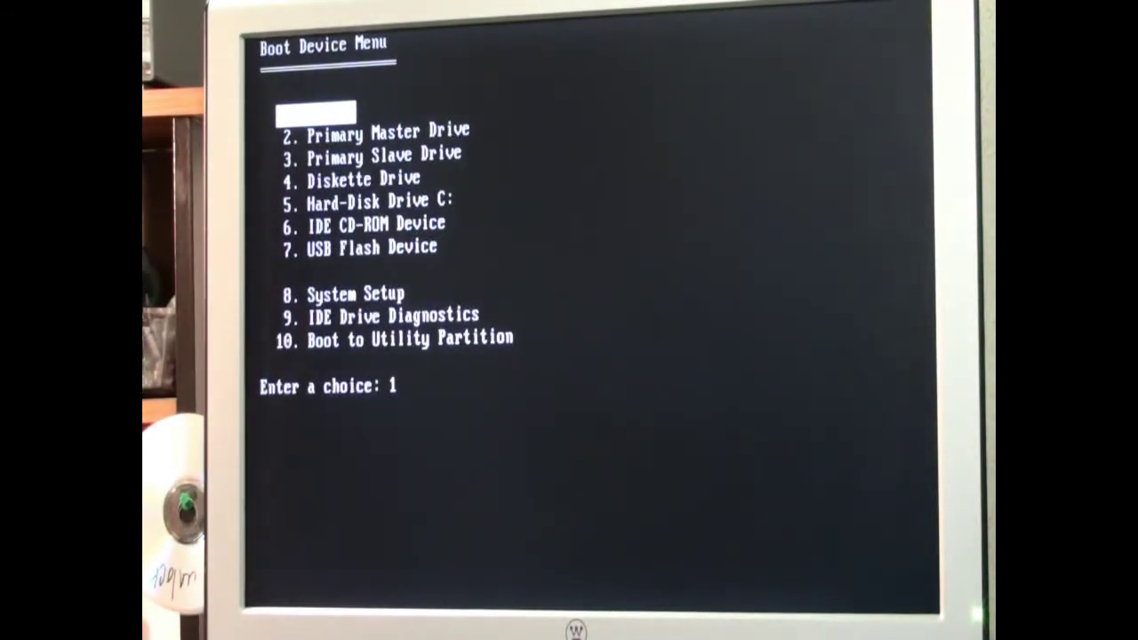
Boot from USB Flash Device, option 7, in the Boot Device Menu.
key("7")
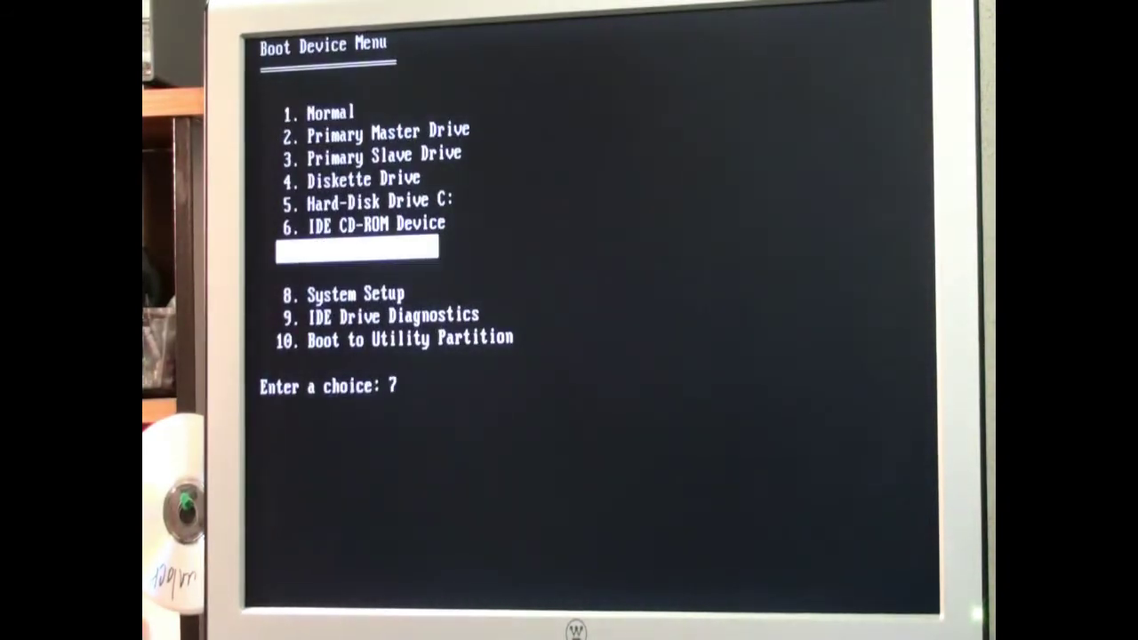
key("Return")
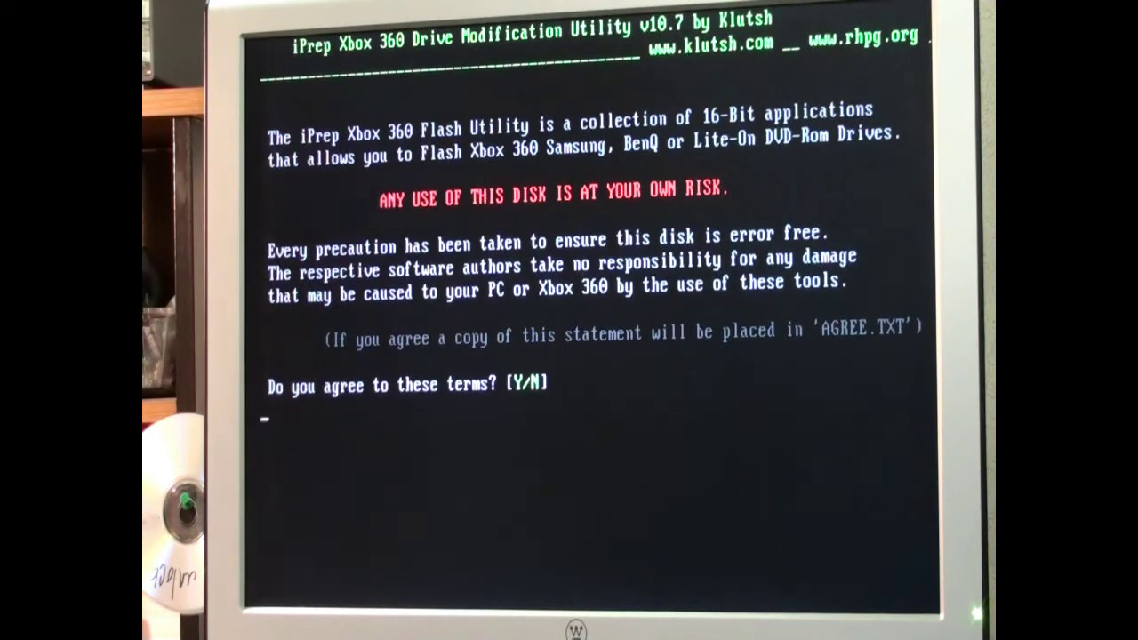
key("y")
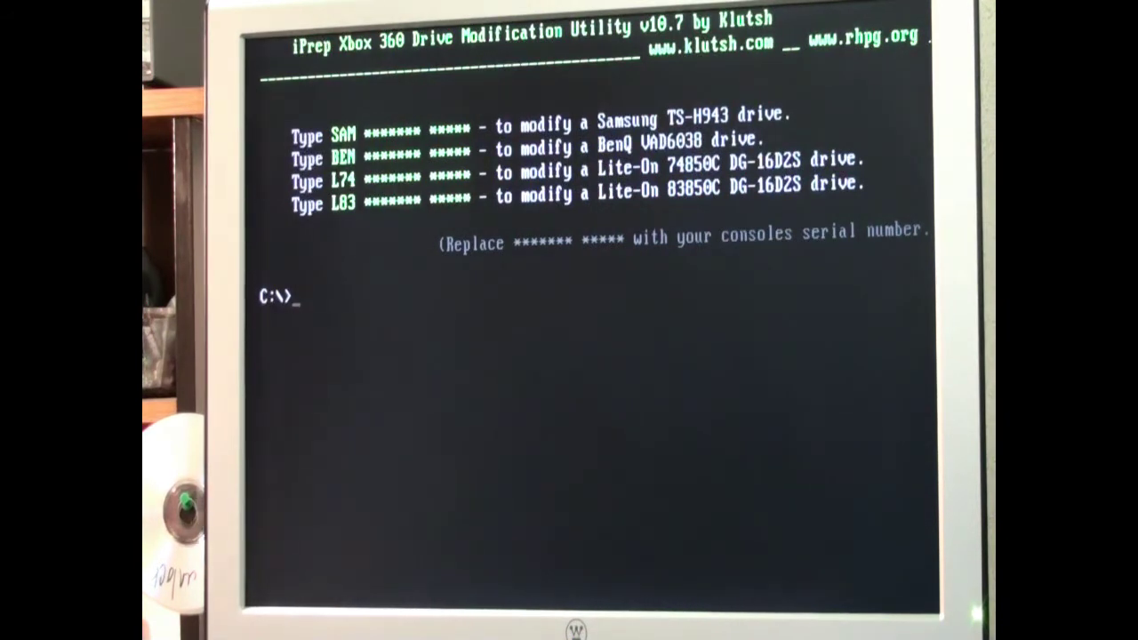
type("l8")
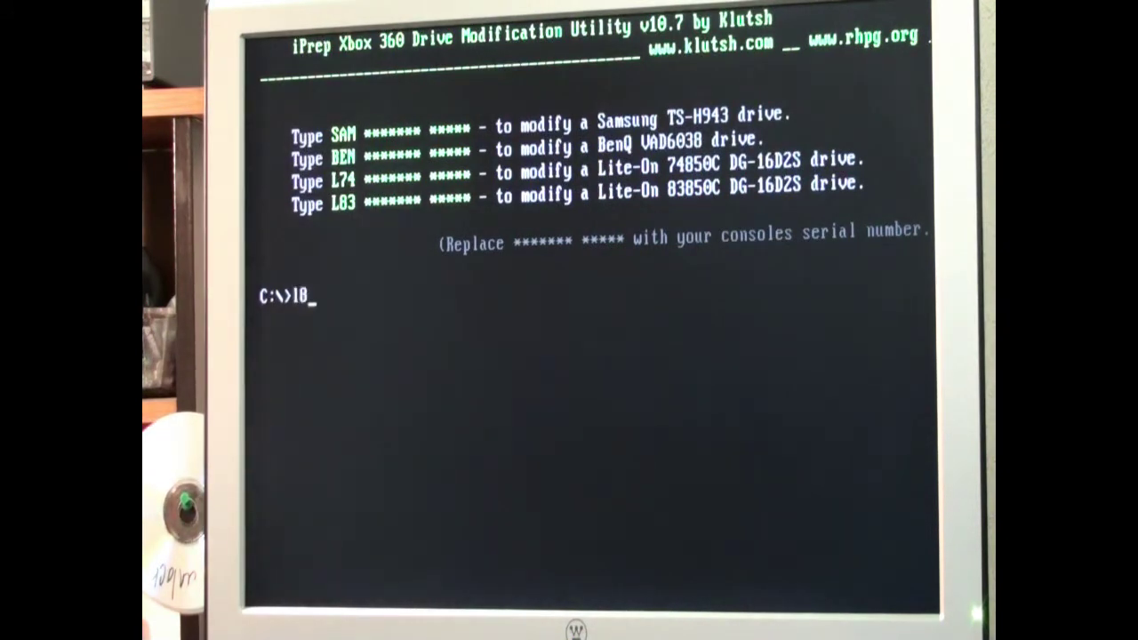
type("3")
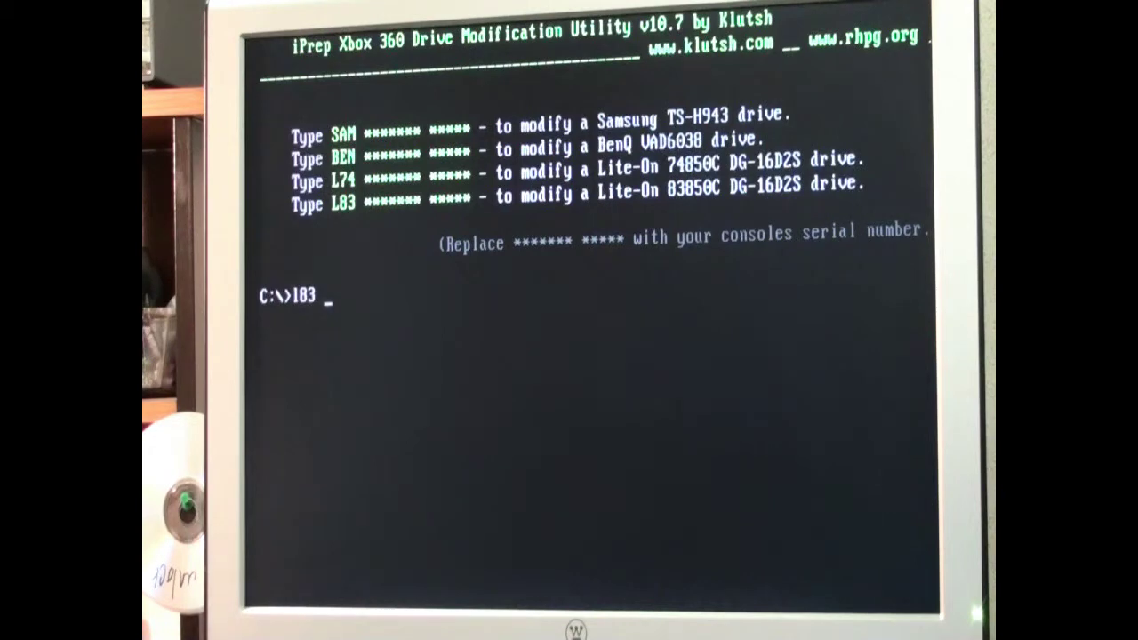
type(" 123456")
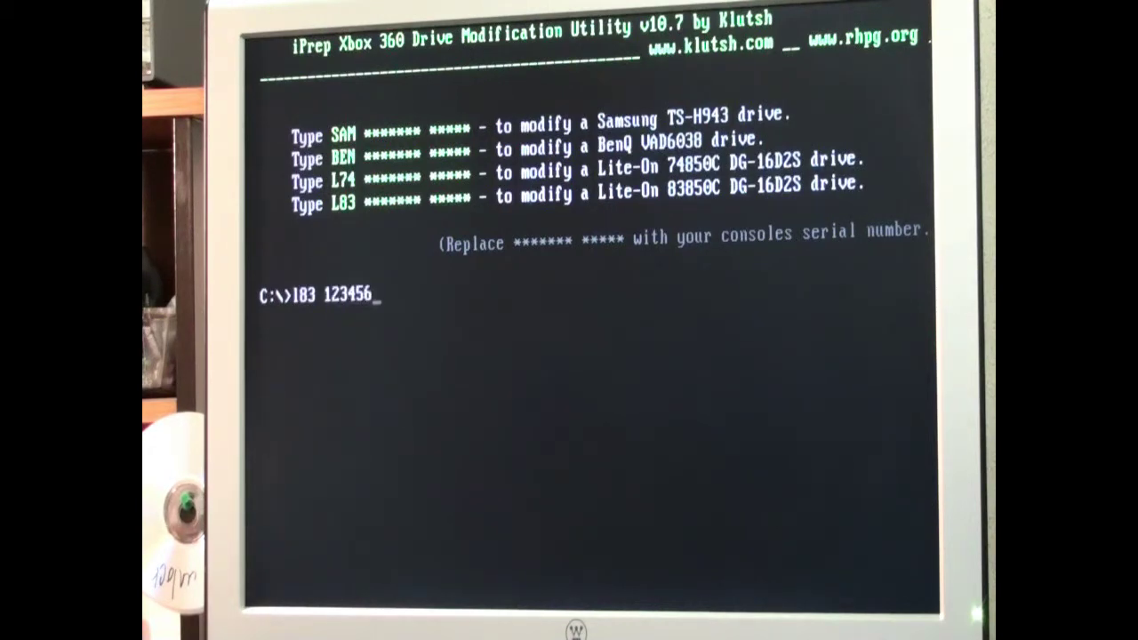
type("7 1234")
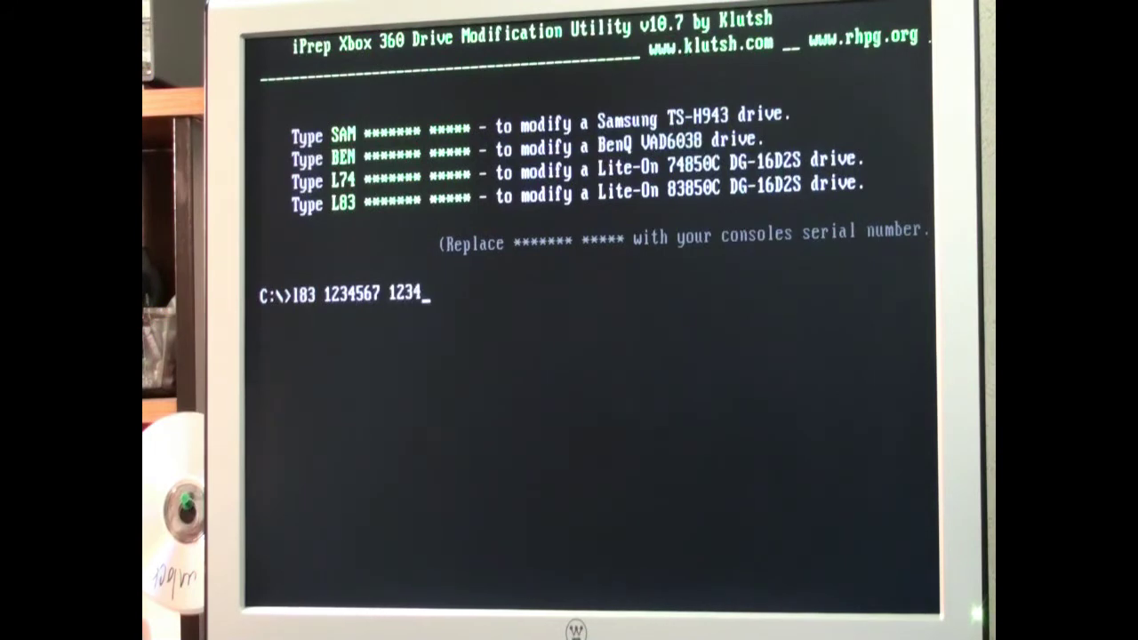
type("5")
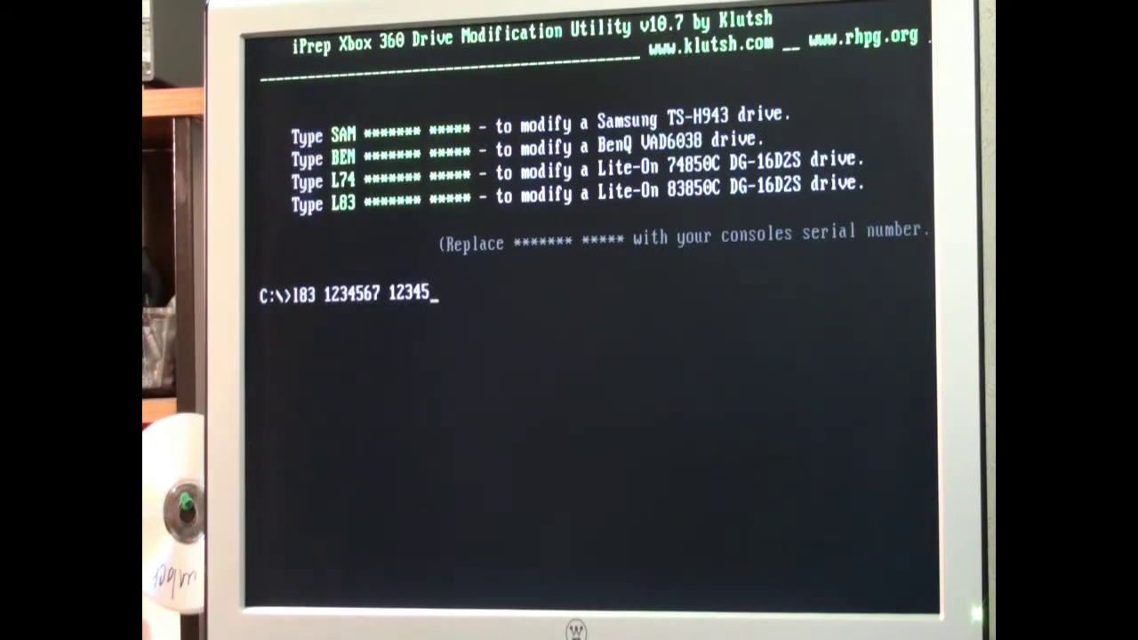
key("Return")
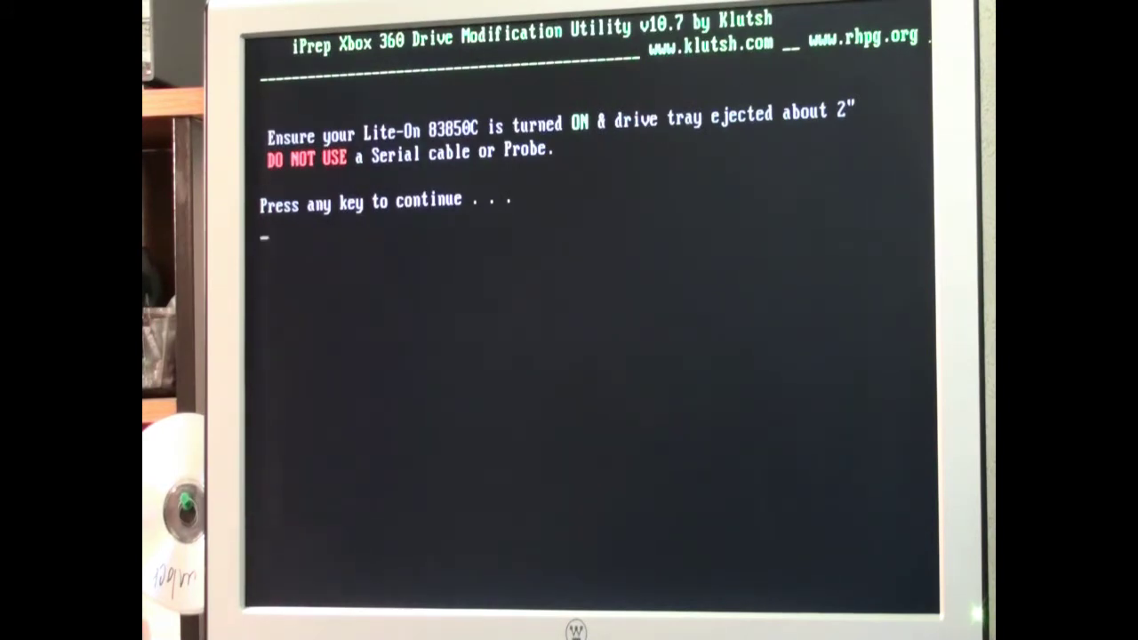
key("Return")
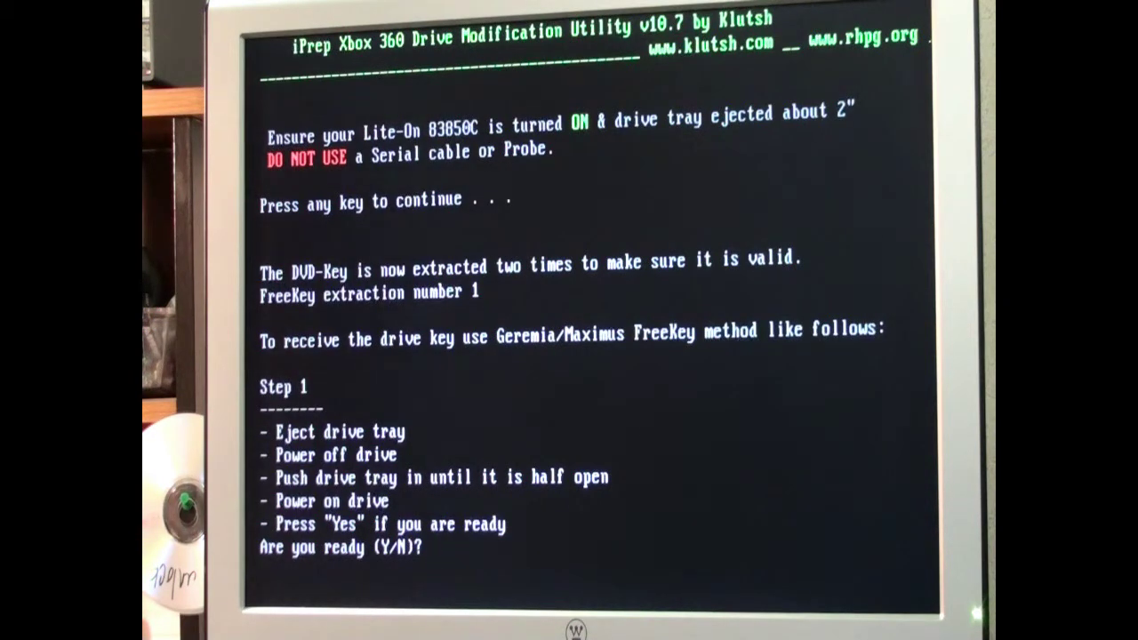
type("y")
Confirm Step 1 and Step 2 of the first FreeKey extraction.
key("Return")
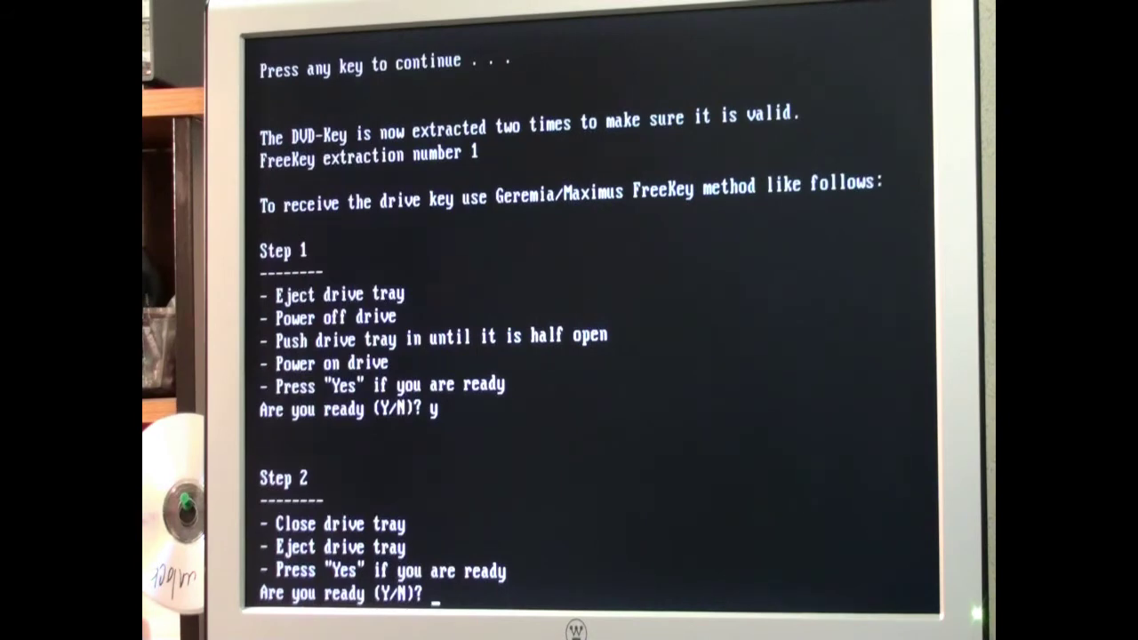
type("y")
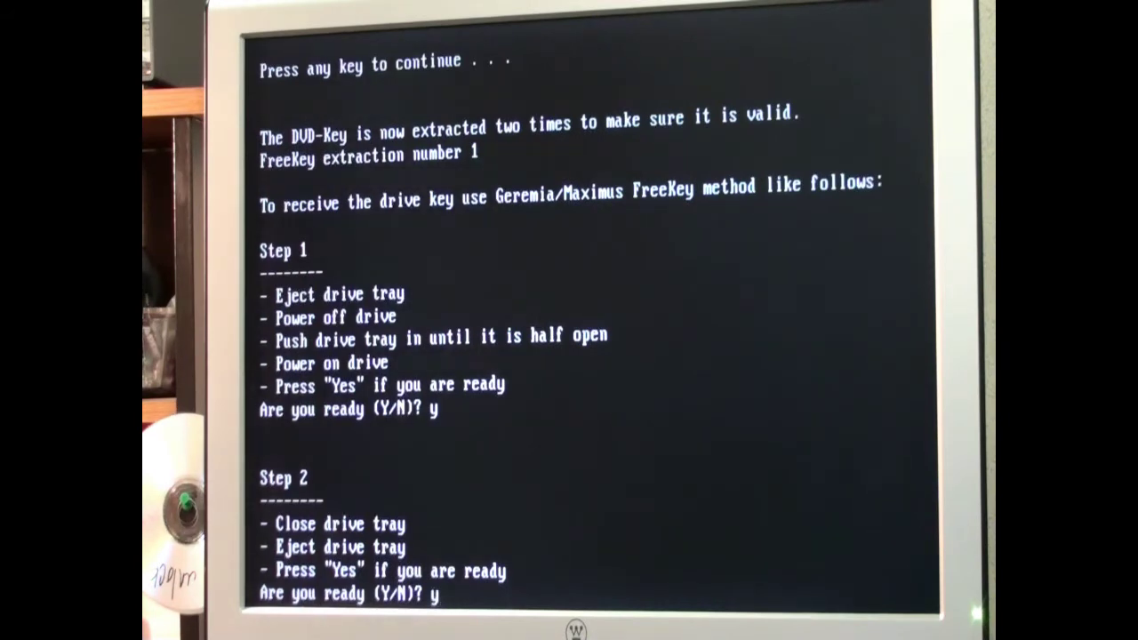
key("Return")
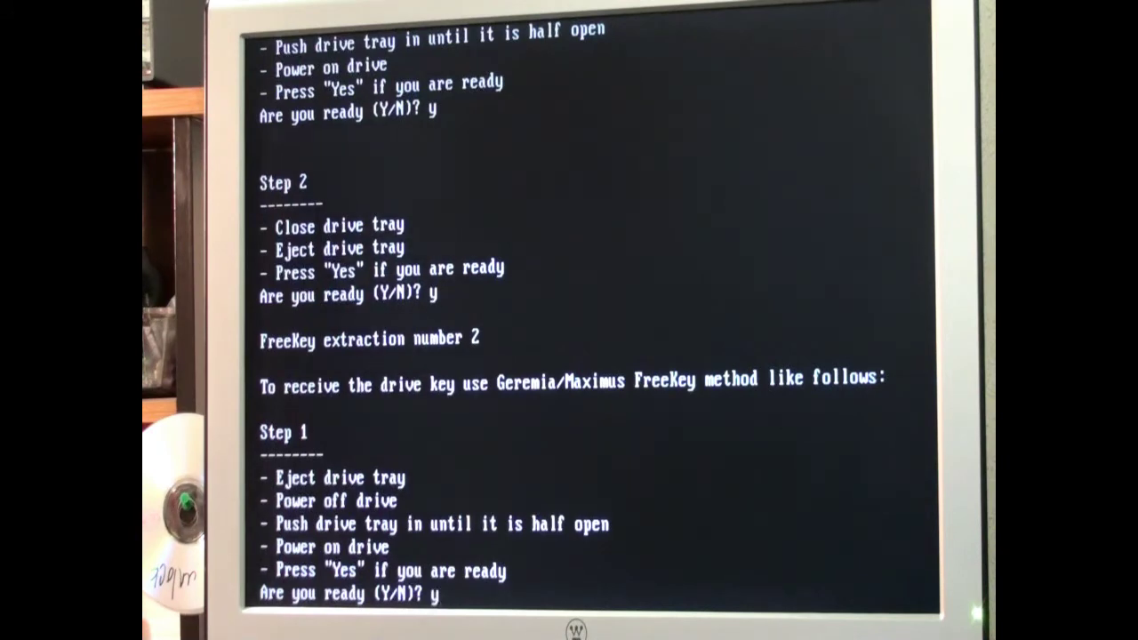
type("y")
Confirm Step 1 and Step 2 of the second FreeKey extraction.
key("Return")
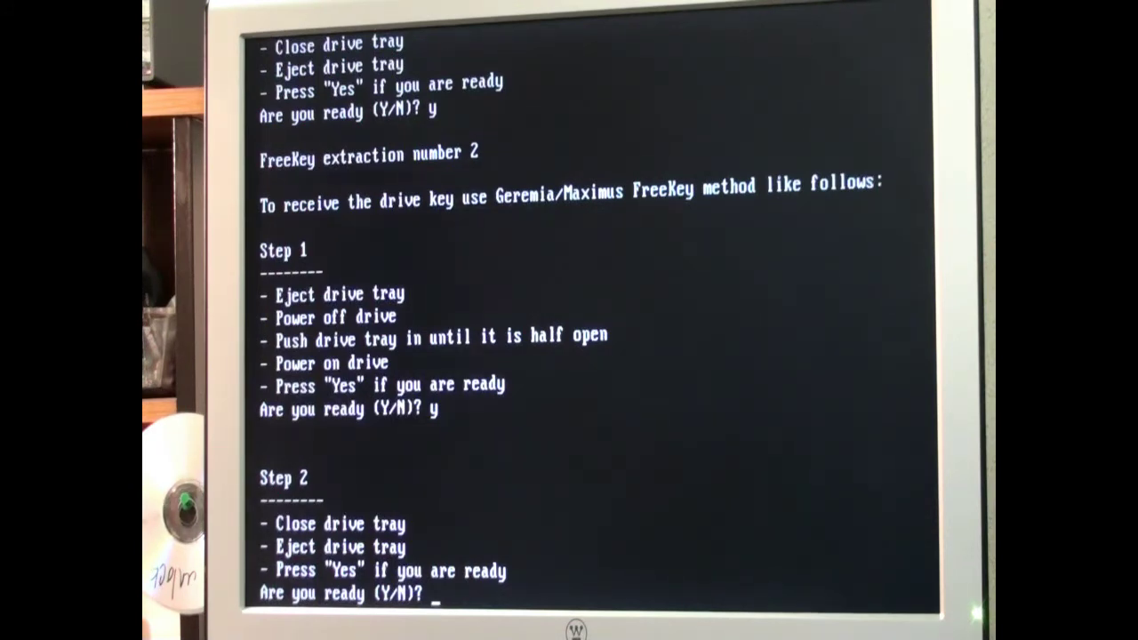
type("y")
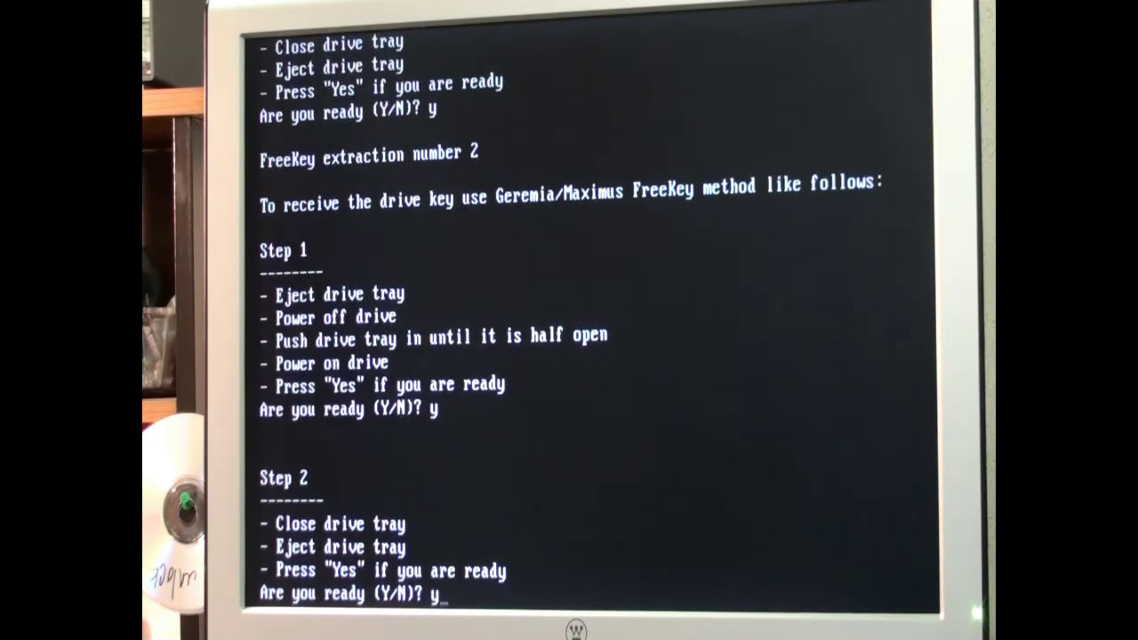
key("Return")
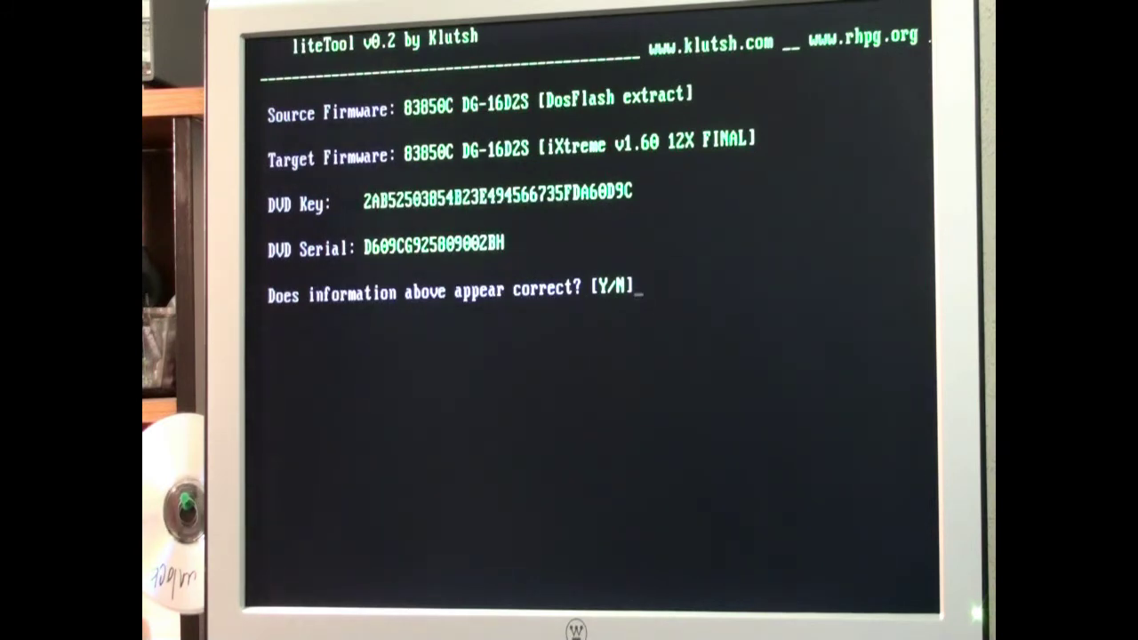
Accept liteTool's firmware, key and serial details and continue to the erase warning.
key("y")
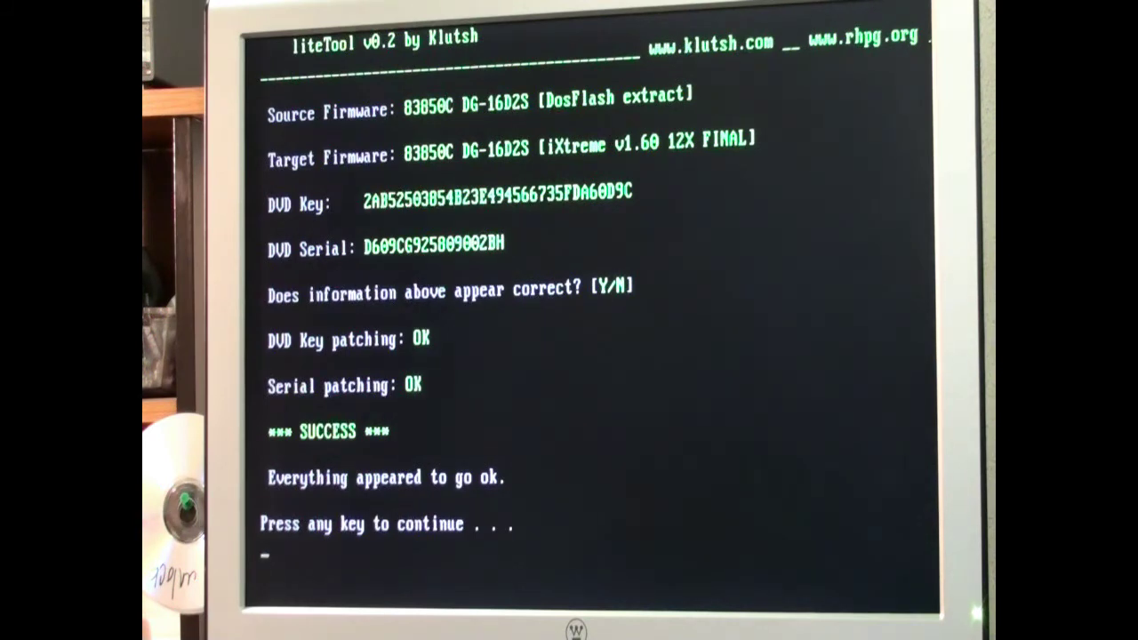
key("Return")
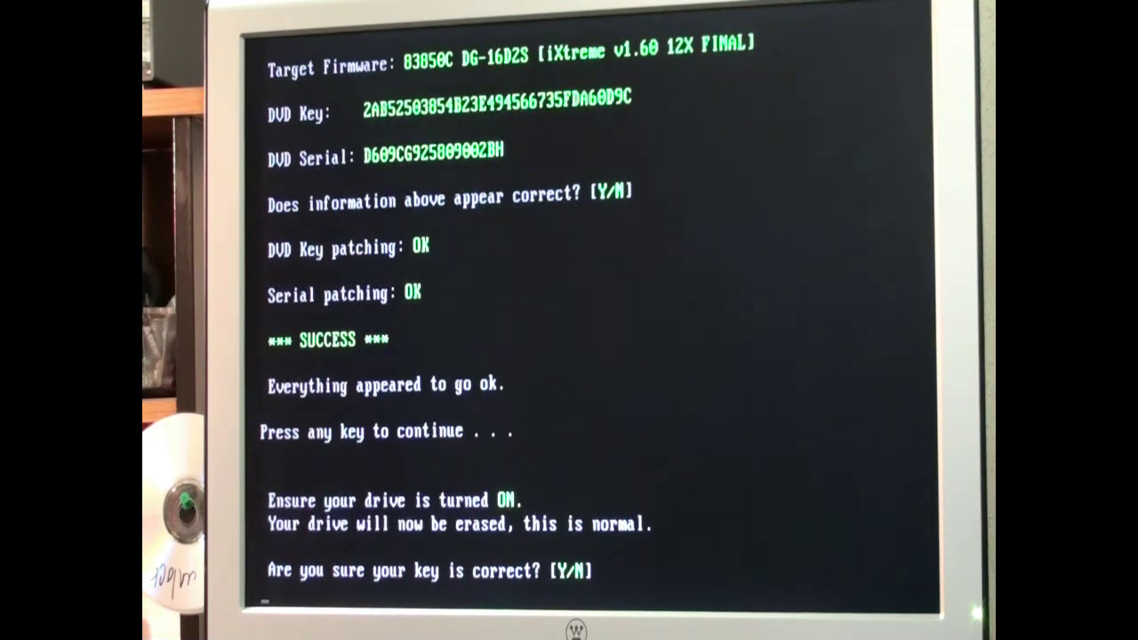
Answer yes to "Are you sure your key is correct?".
key("y")
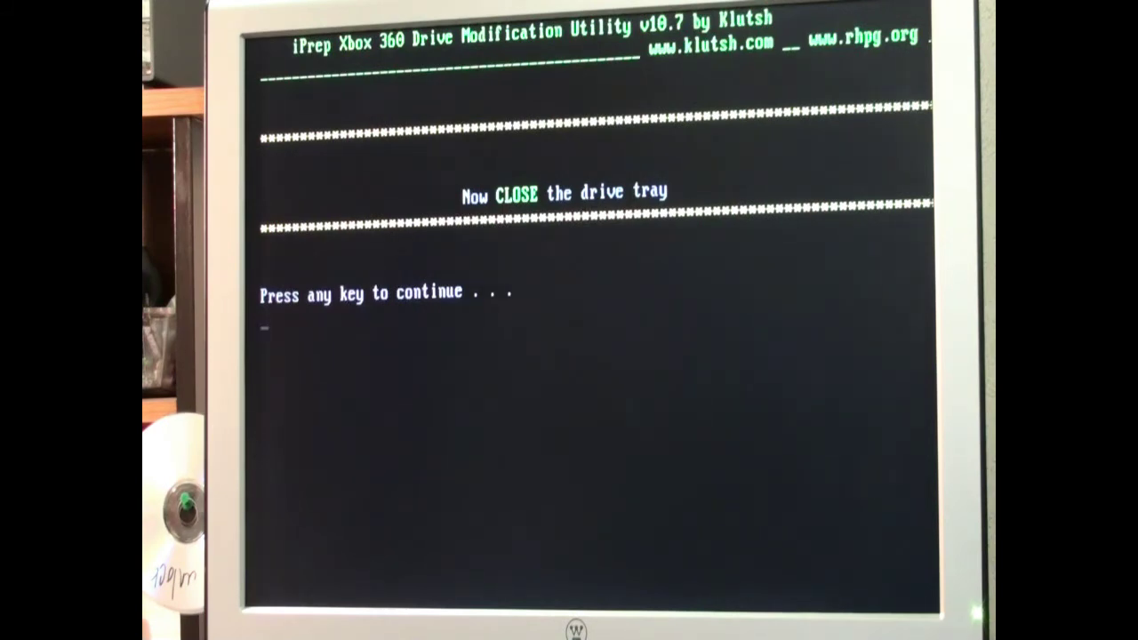
Confirm the drive erase, then power-cycle the drive and start writing the firmware banks.
key("Return")
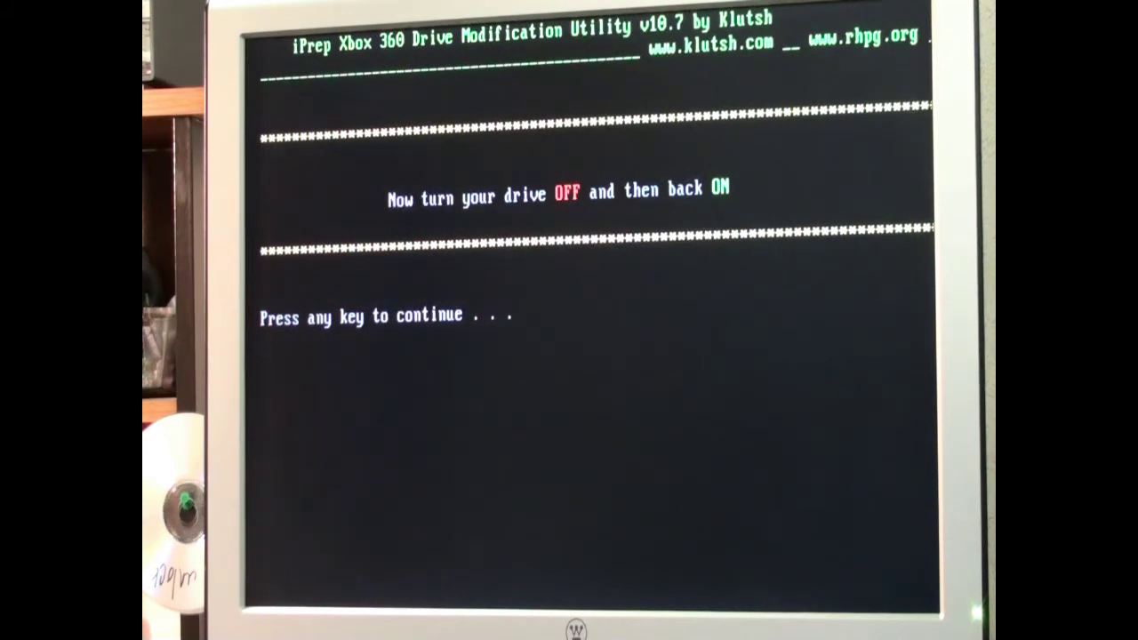
key("Return")
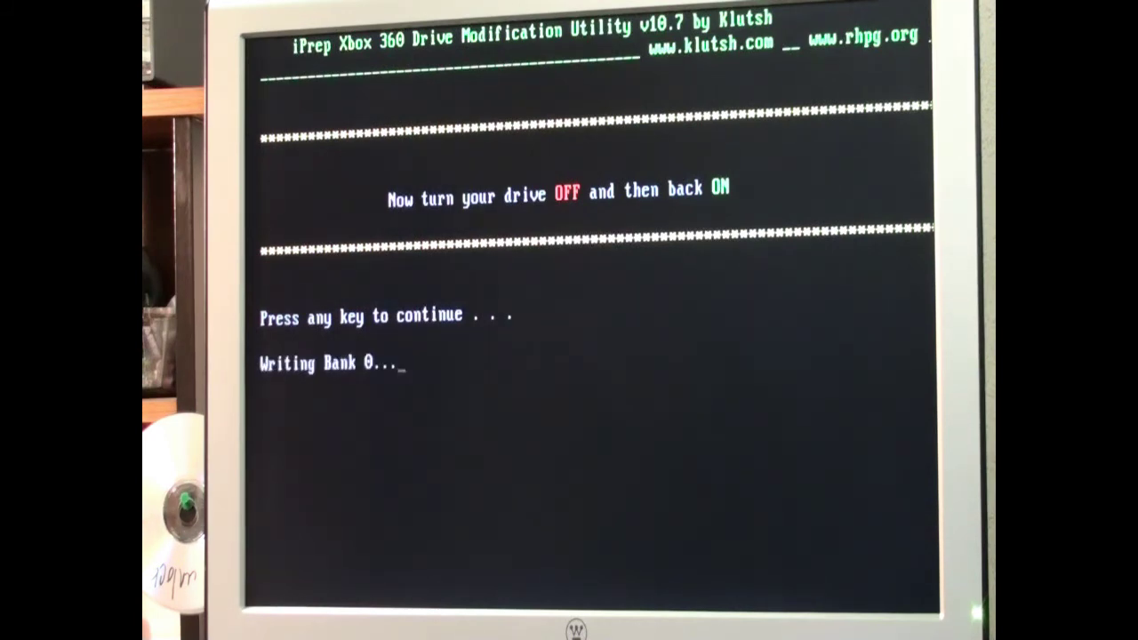